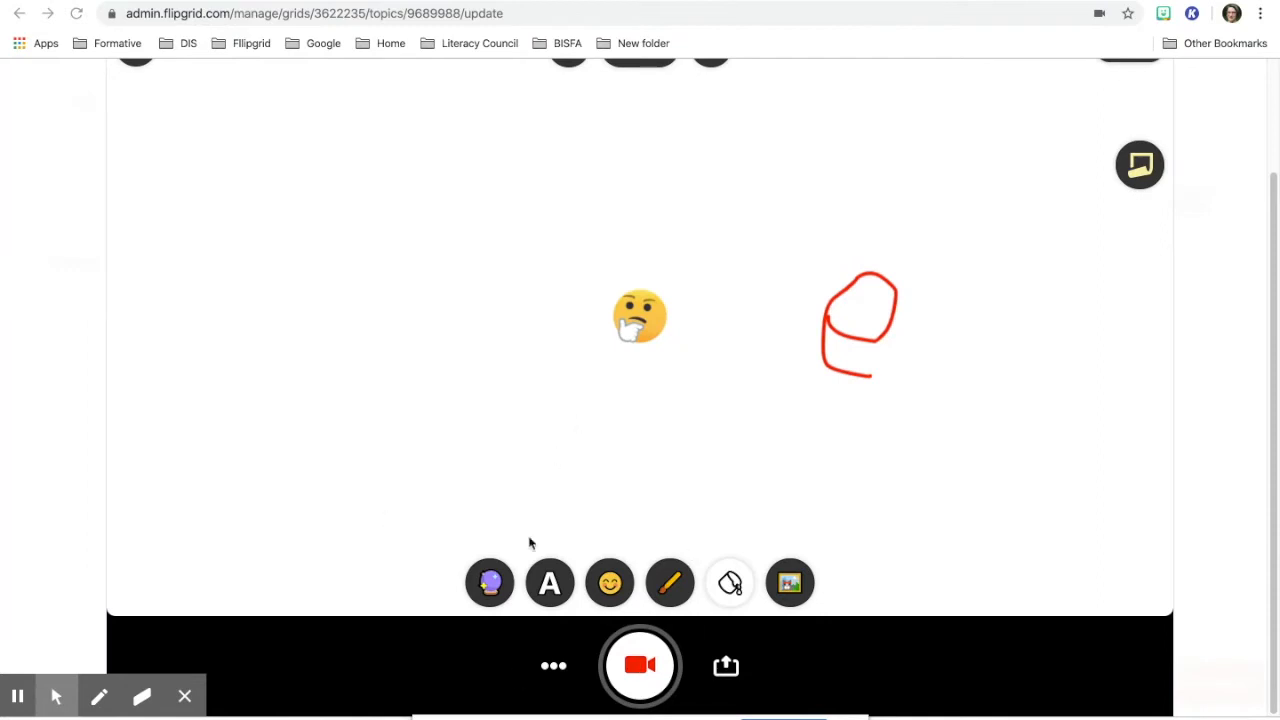
Reveal the extra recording options: screen recording, add video clip and audio
click(554, 666)
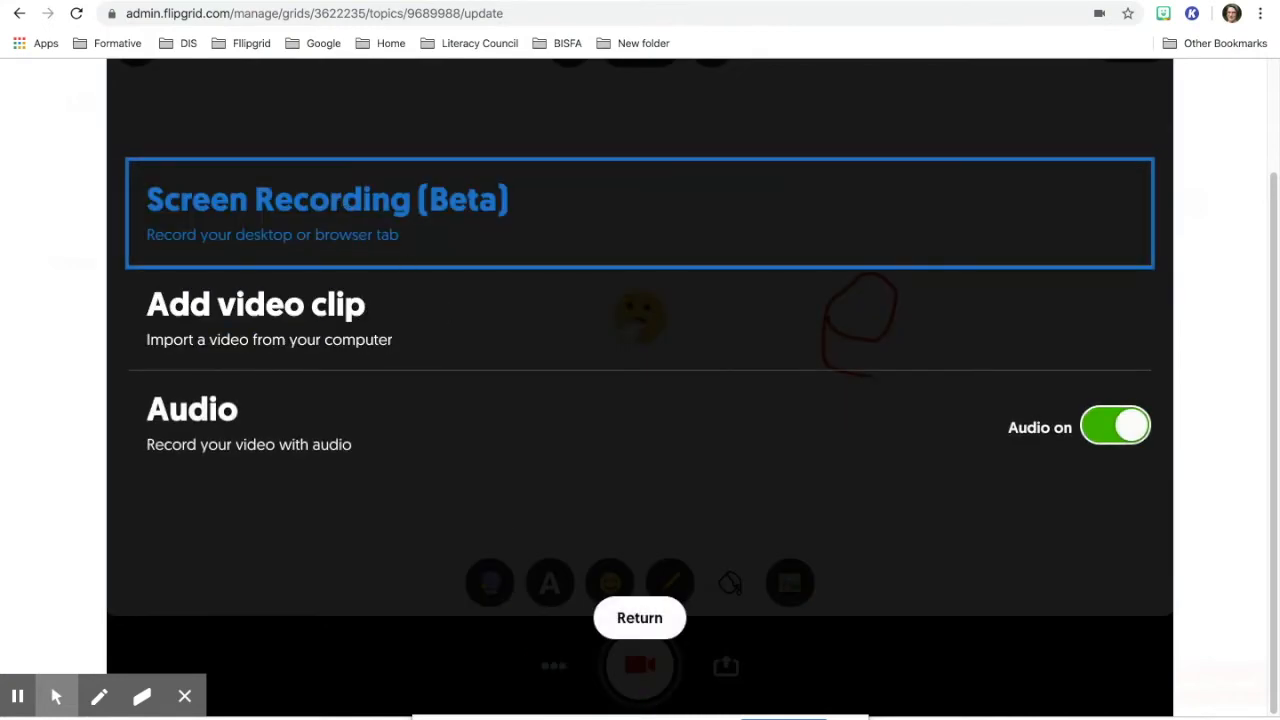
Choose Screen Recording (Beta) and start it, bringing up the browser's share prompt
click(345, 208)
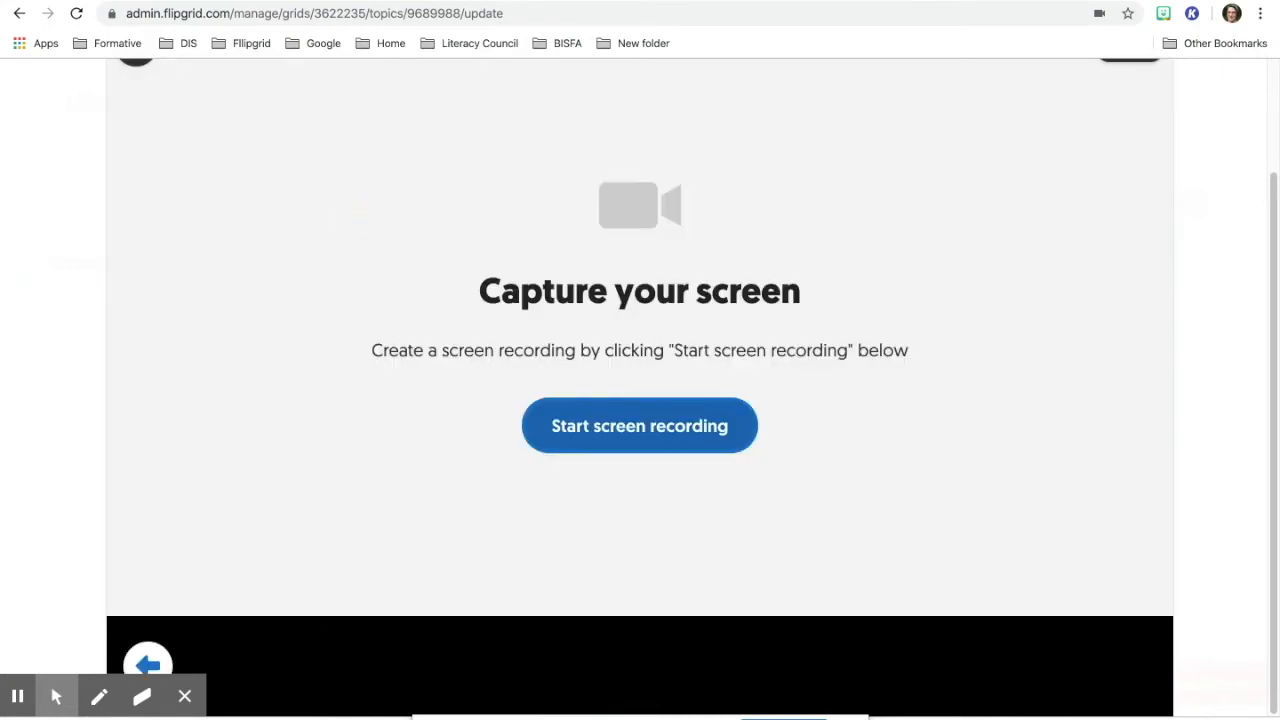
click(658, 432)
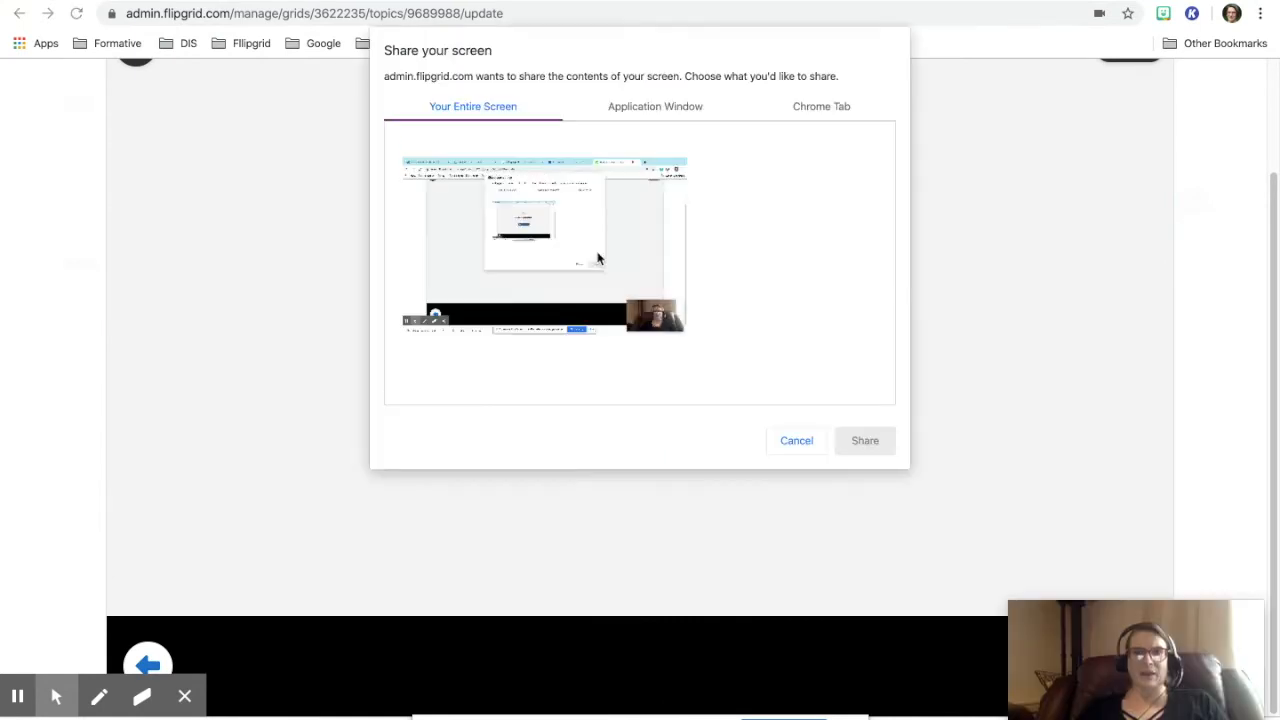
Share the entire screen and switch to the Using Flipgrid document being captured
click(598, 258)
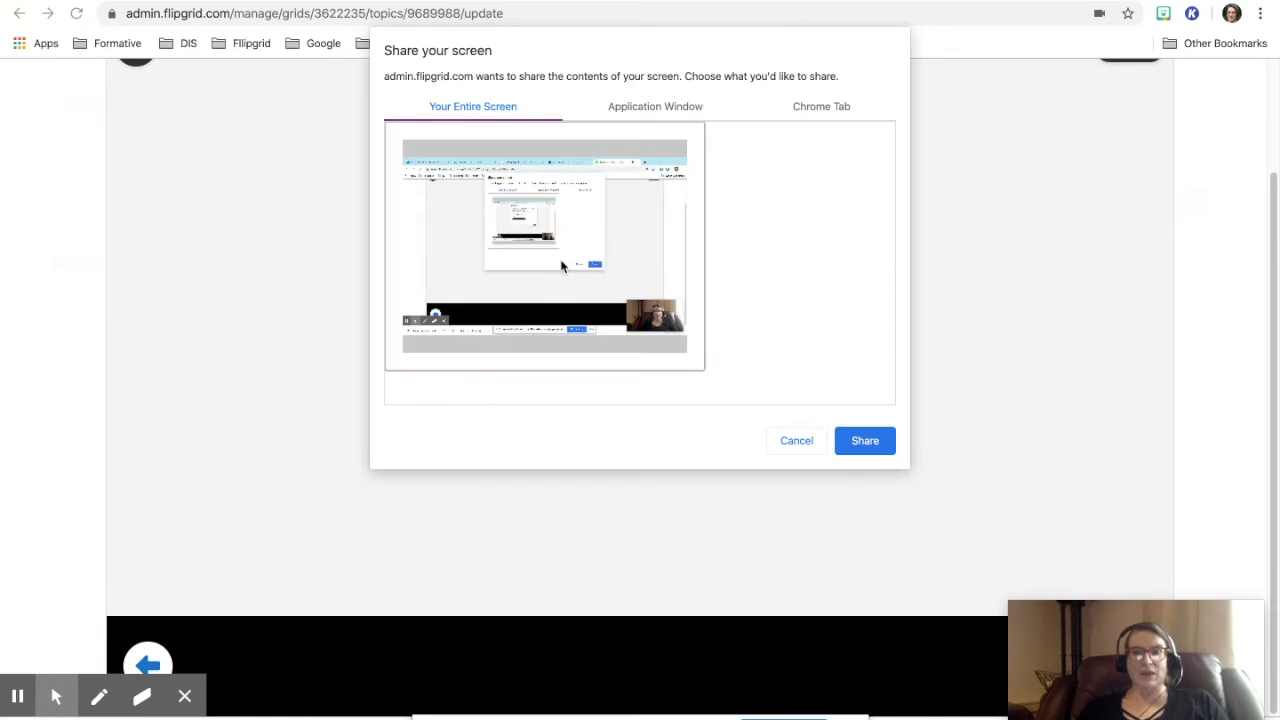
click(862, 440)
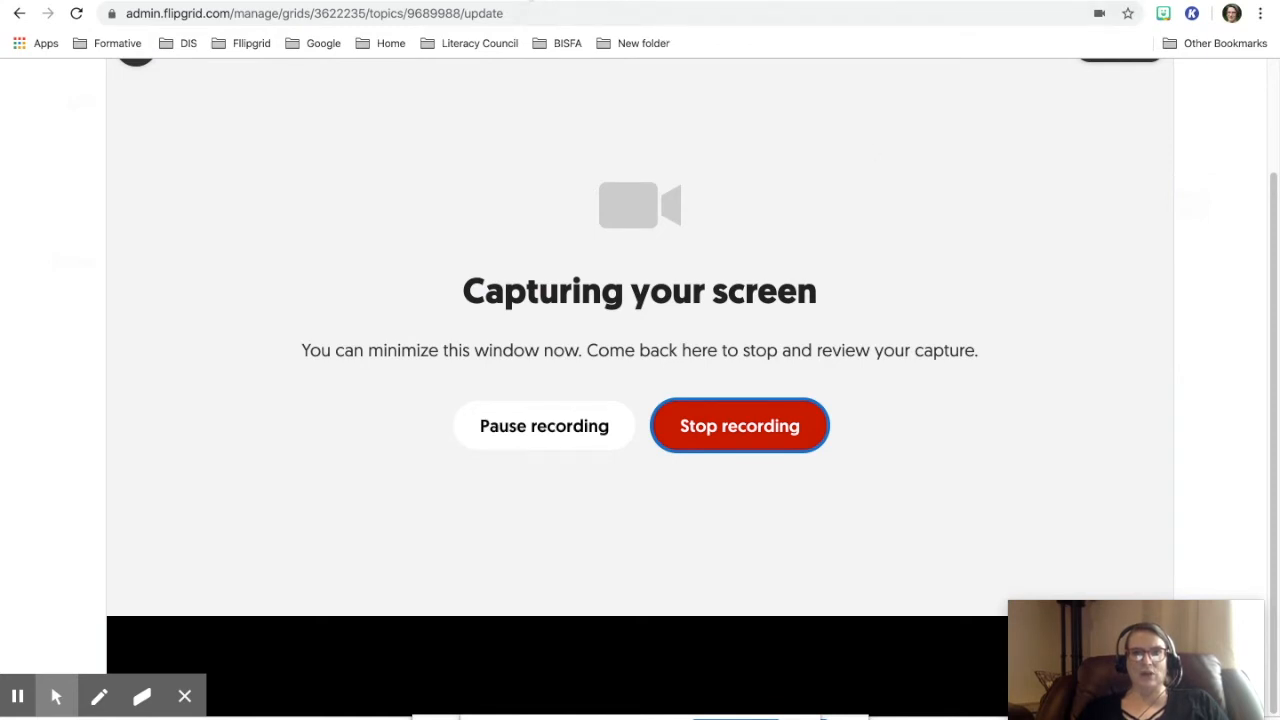
key(ctrl+Tab)
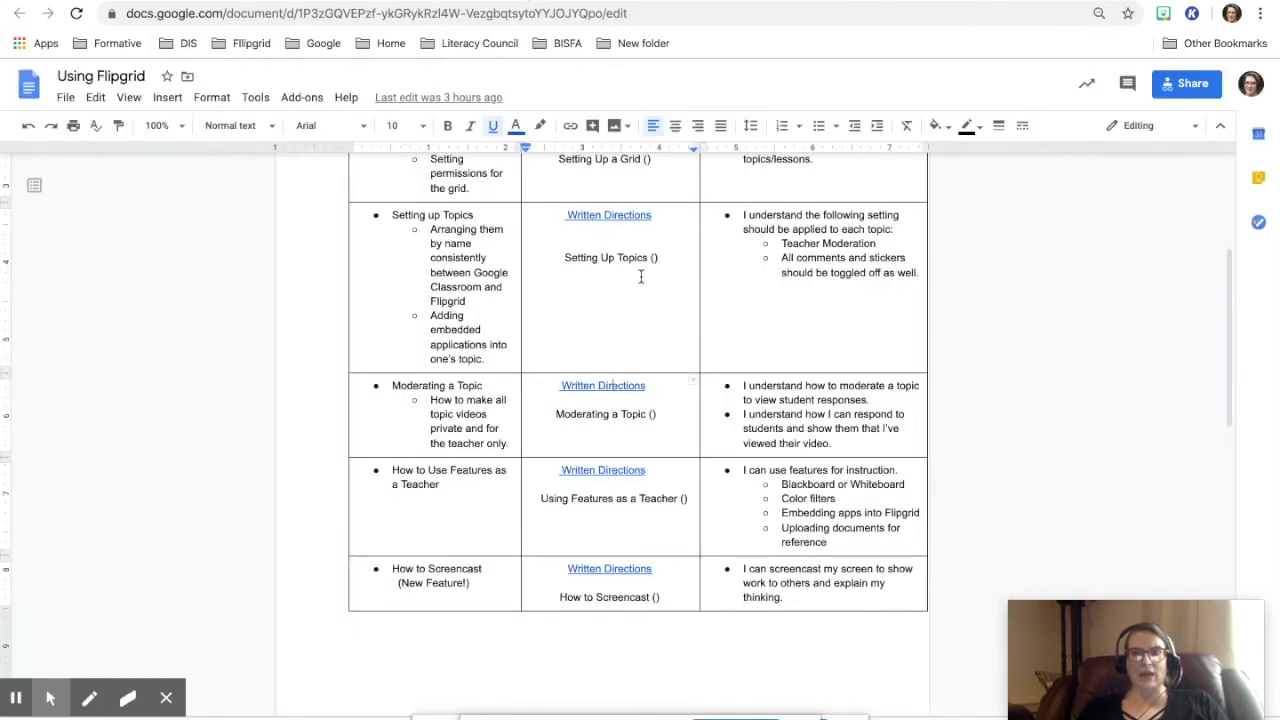
scroll(615, 385, up, 6)
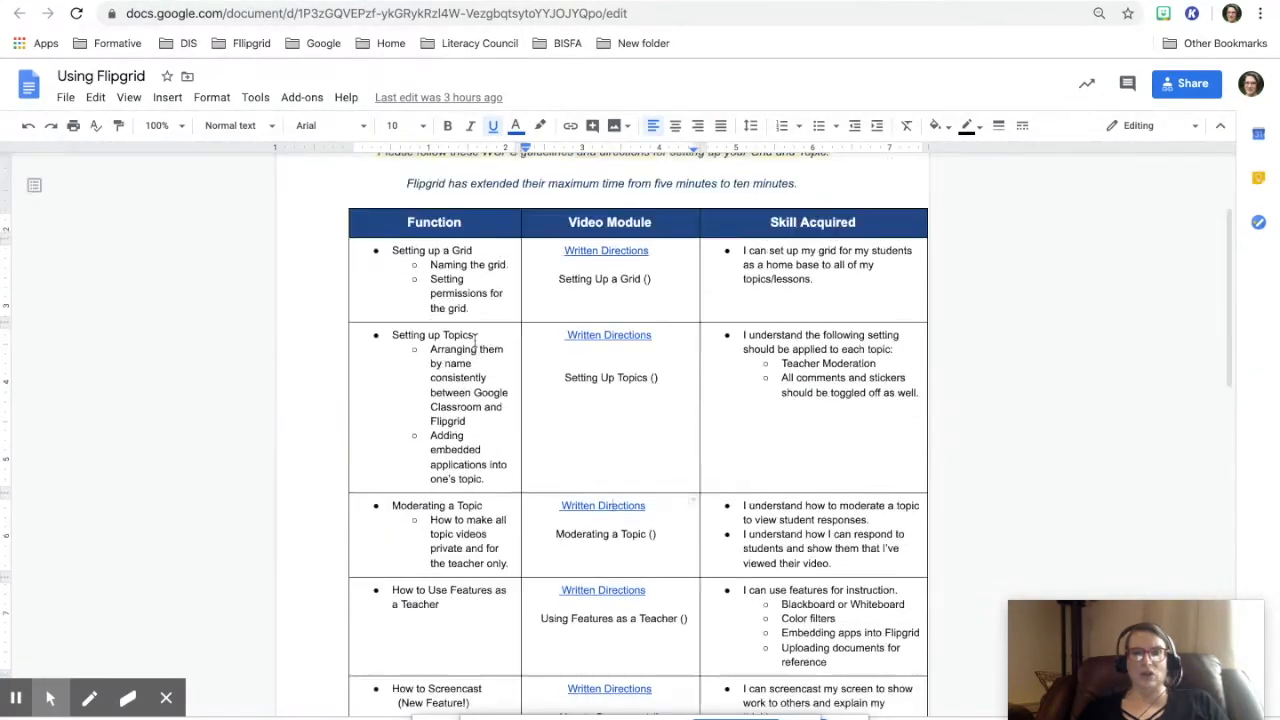
scroll(615, 385, down, 3)
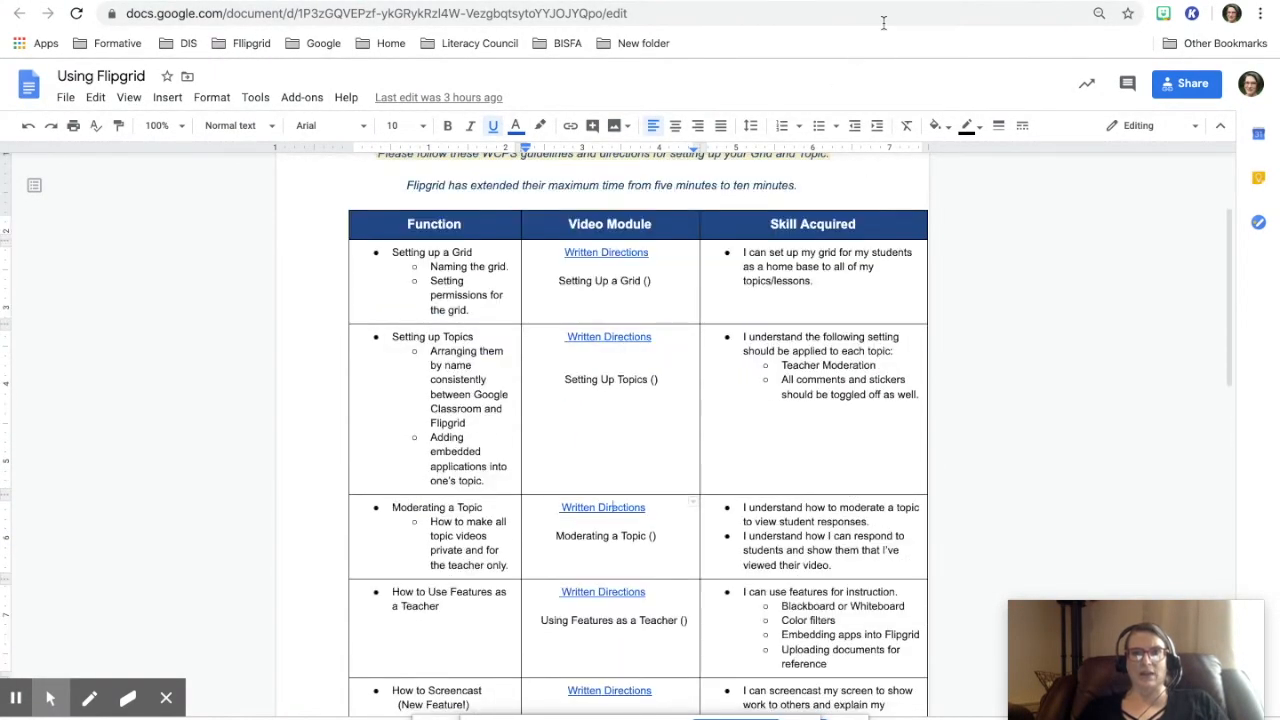
key(ctrl+Tab)
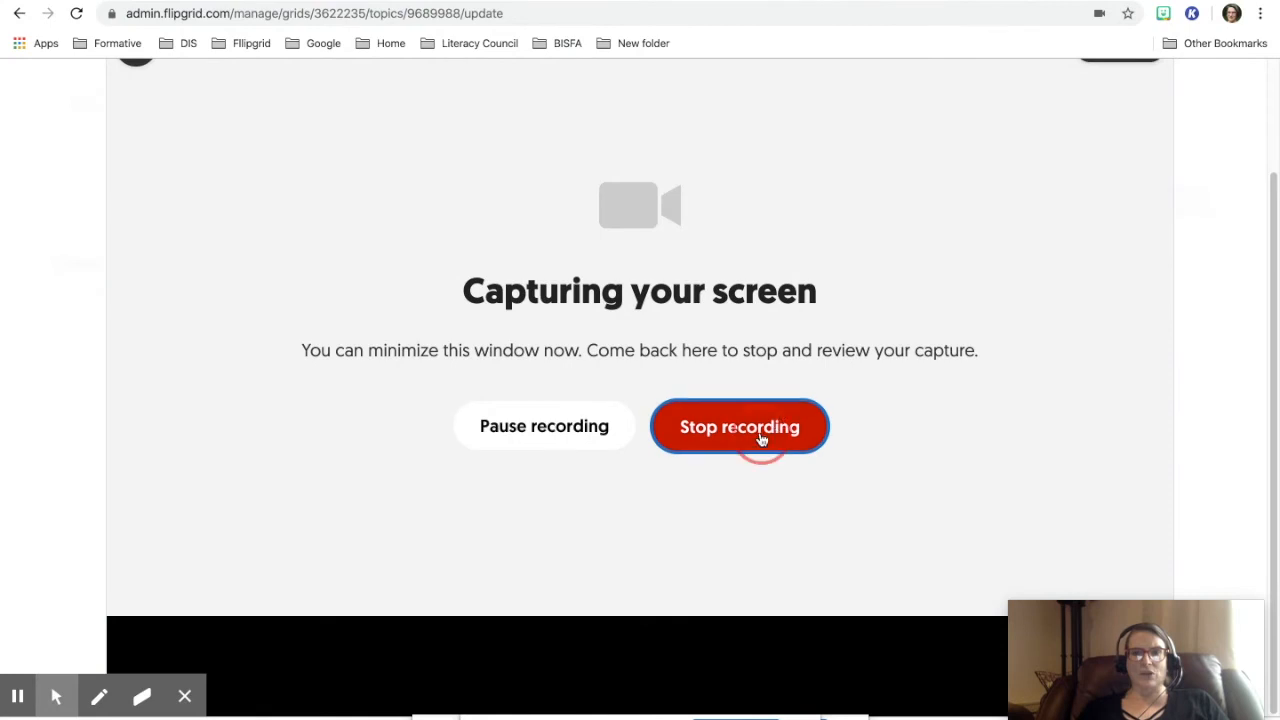
click(760, 428)
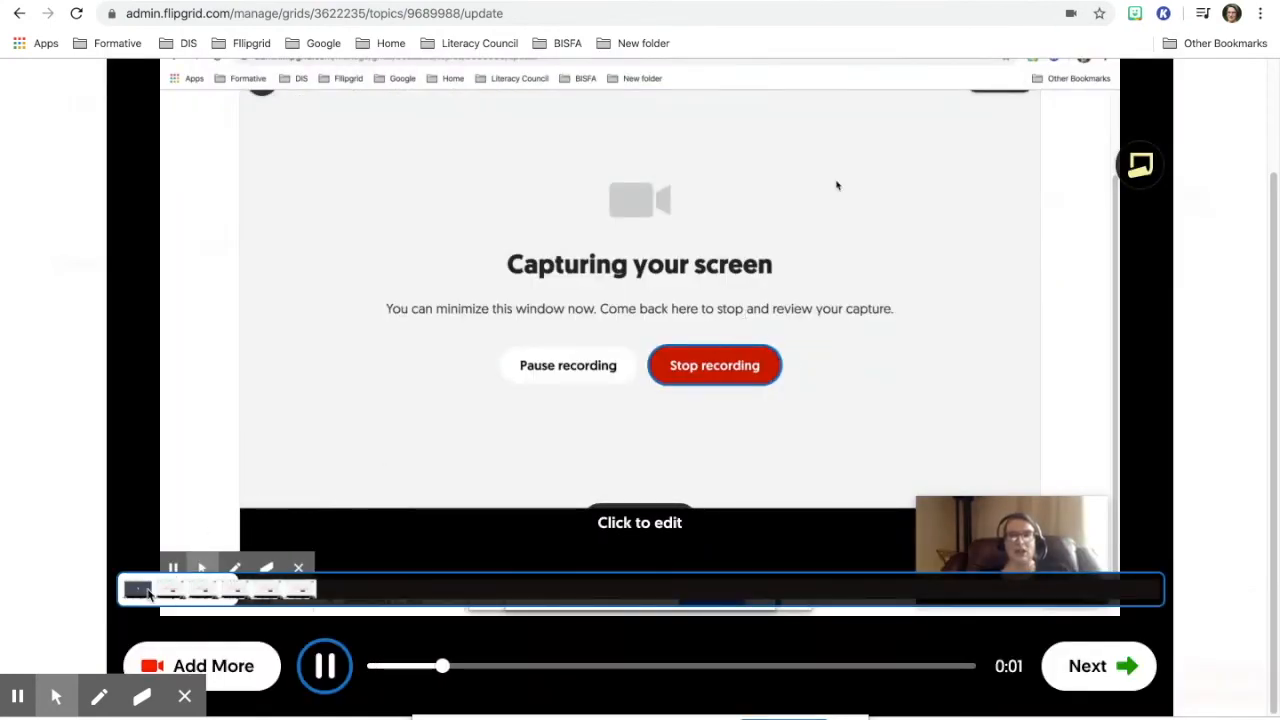
Confirm the one-second clip unchanged in the trimmer and accept it with Next
click(172, 588)
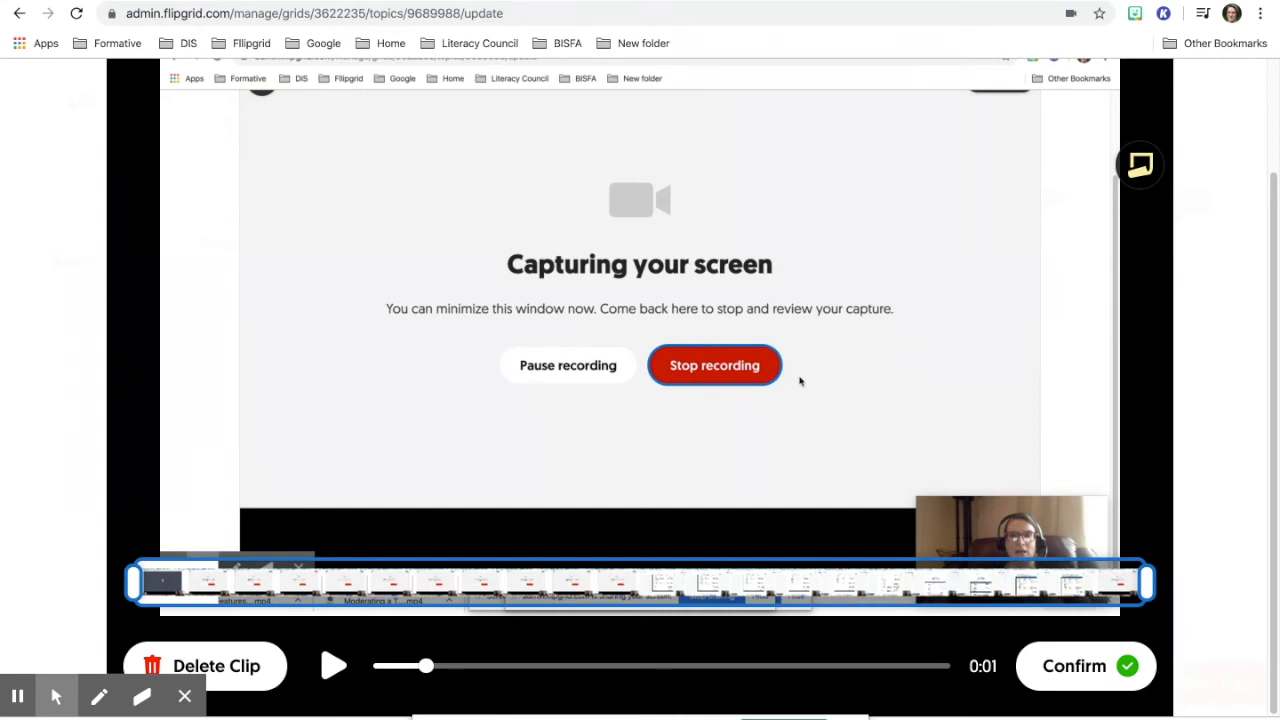
click(1070, 668)
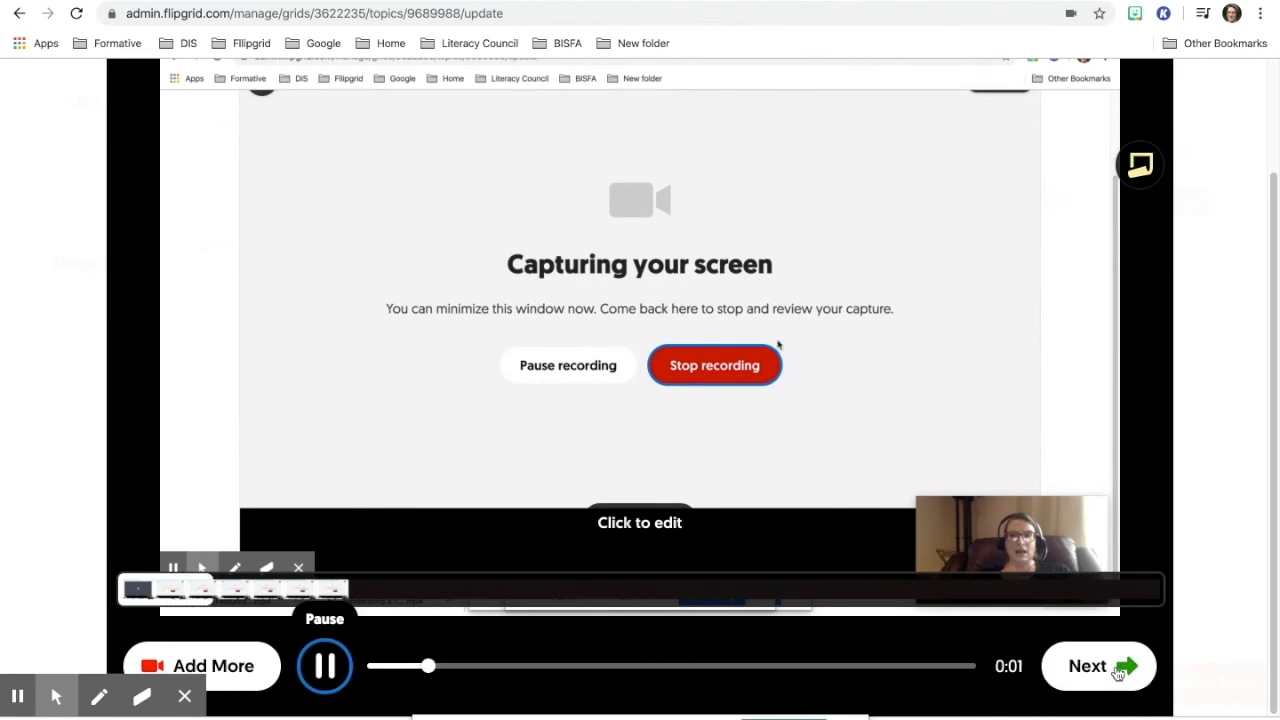
click(1120, 668)
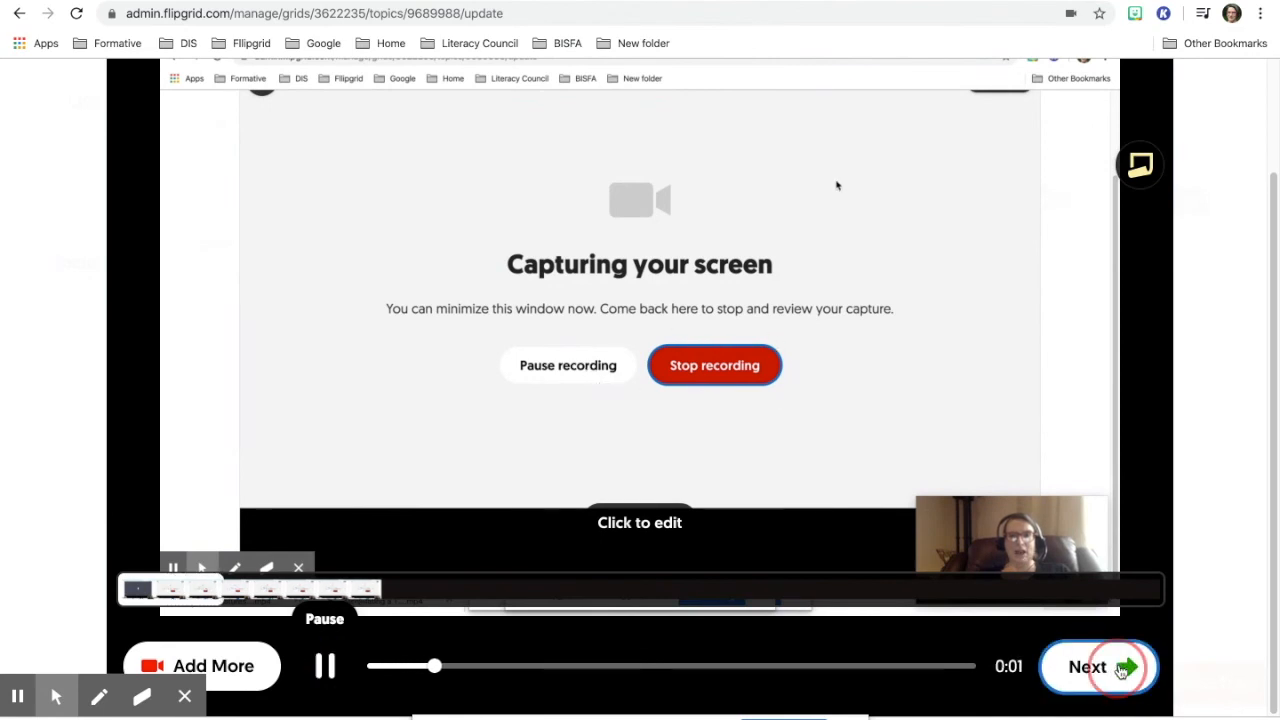